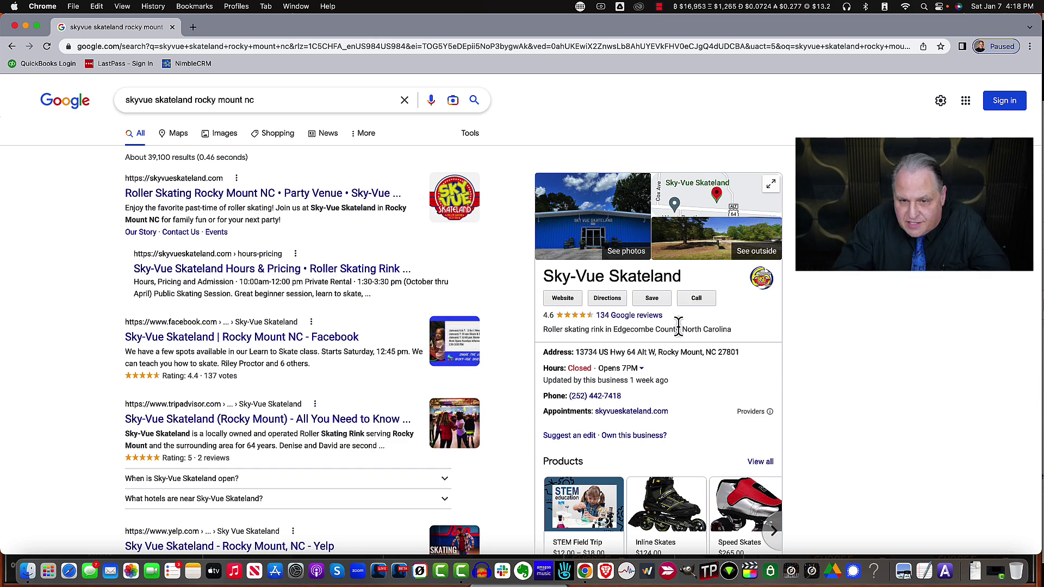
scroll(678, 325, down, 3)
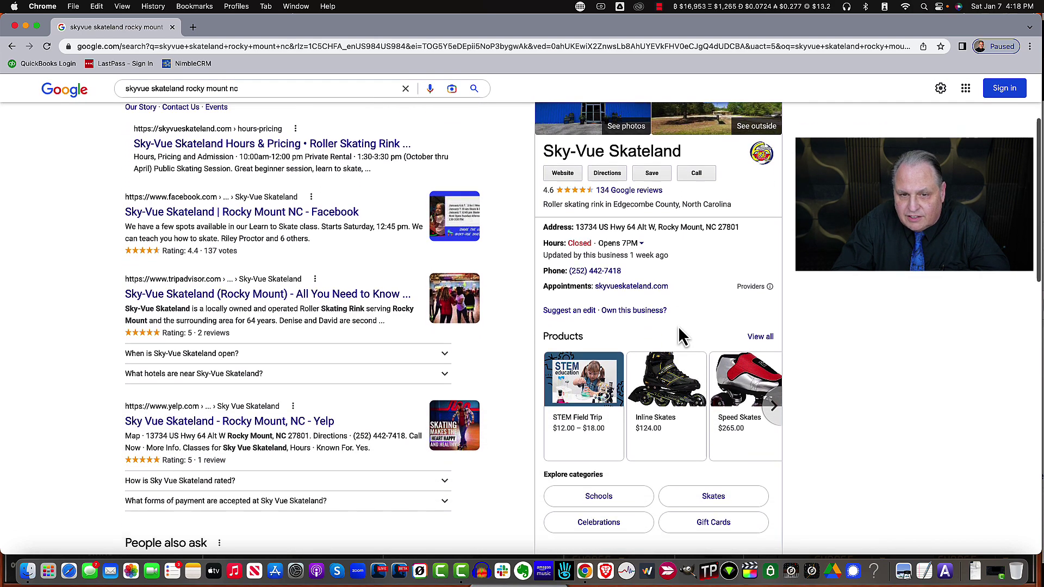
scroll(678, 325, down, 2)
scroll(679, 327, down, 2)
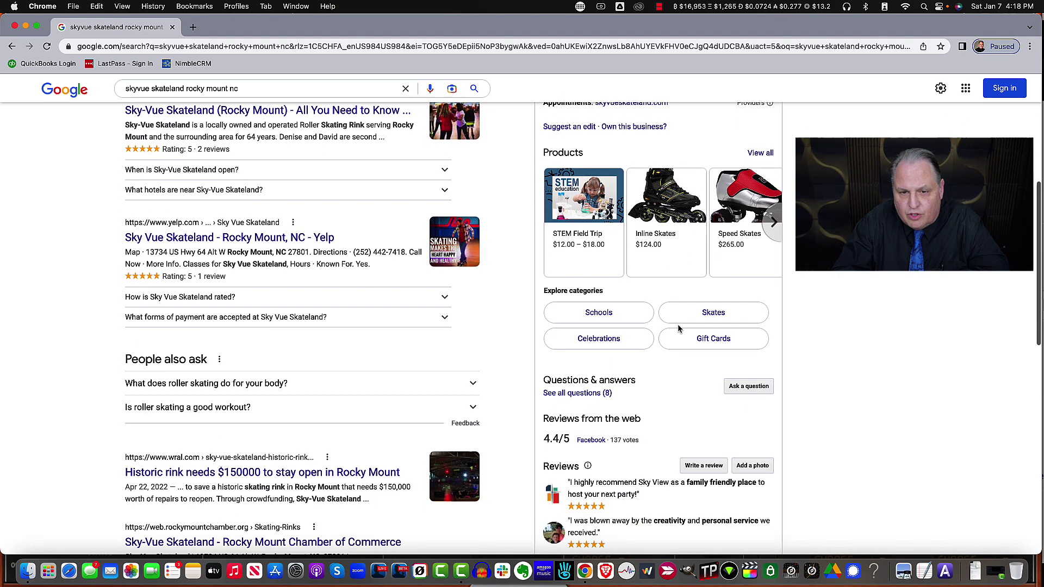
scroll(678, 329, down, 2)
scroll(678, 328, down, 2)
scroll(678, 327, down, 2)
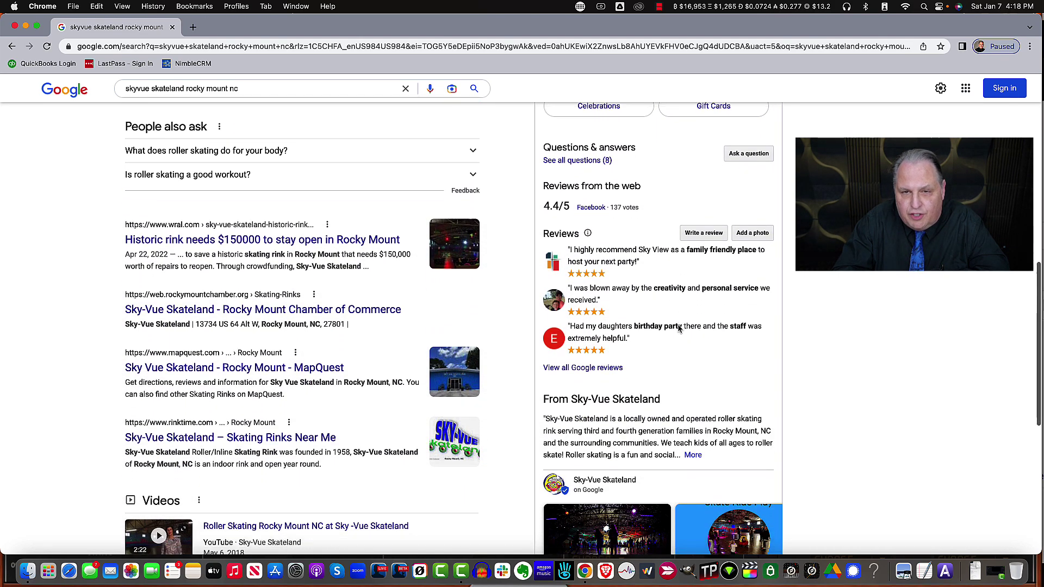
scroll(678, 327, down, 2)
scroll(678, 326, down, 1)
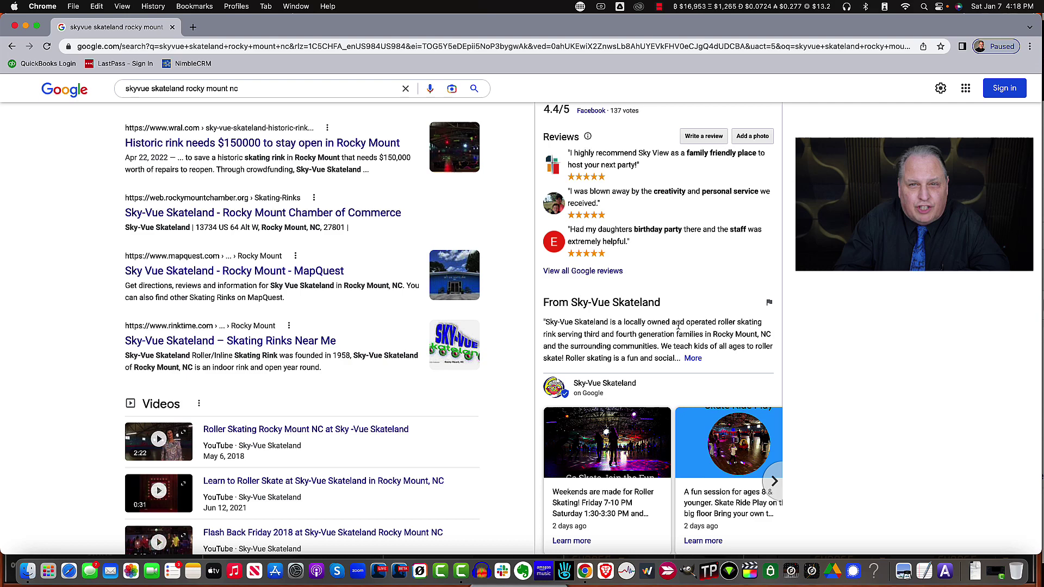
scroll(677, 325, down, 2)
scroll(678, 328, down, 2)
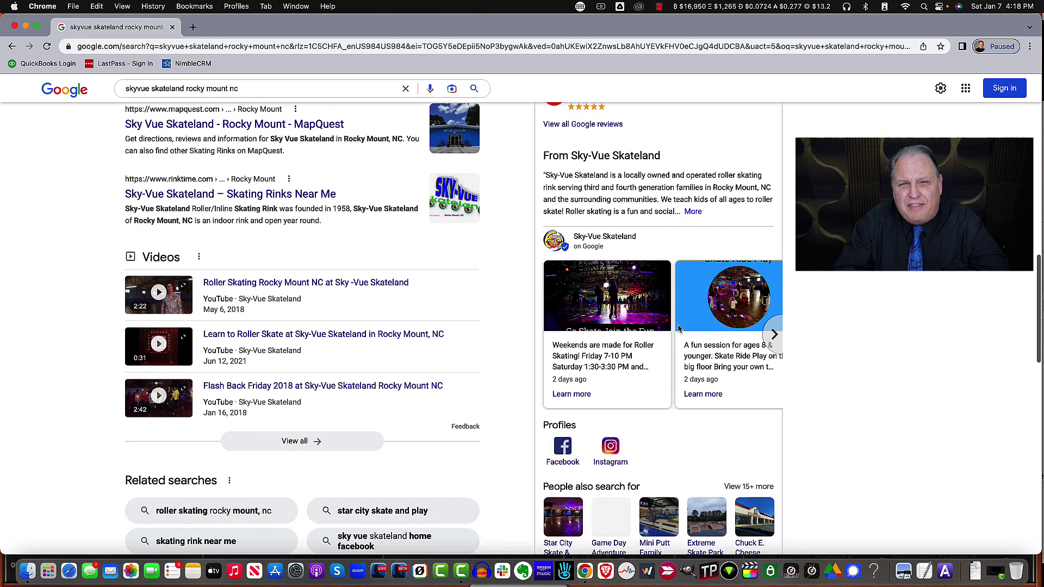
scroll(678, 328, down, 2)
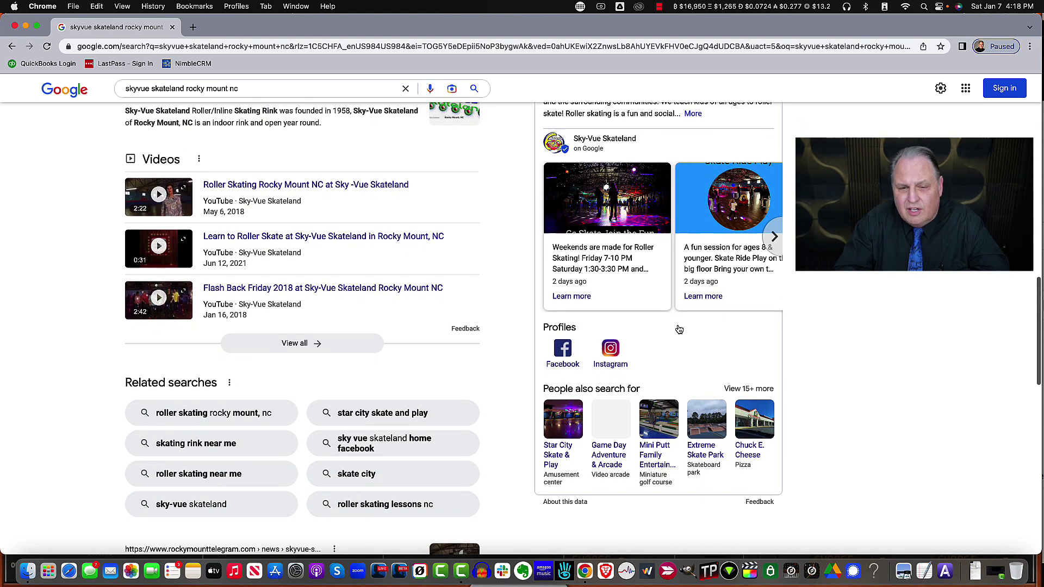
scroll(678, 329, down, 1)
scroll(678, 329, down, 1)
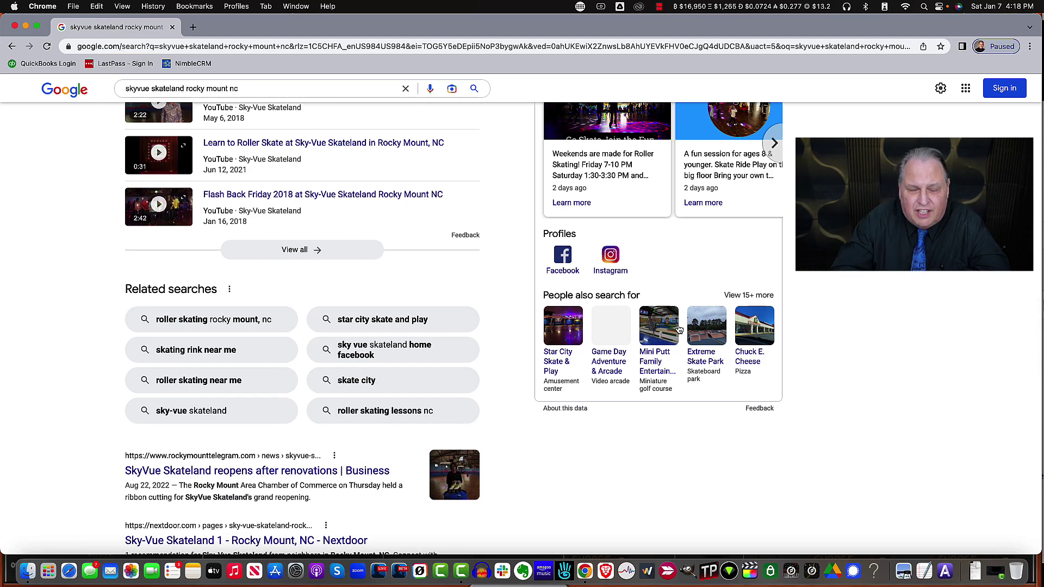
scroll(678, 328, up, 1)
scroll(678, 328, up, 1)
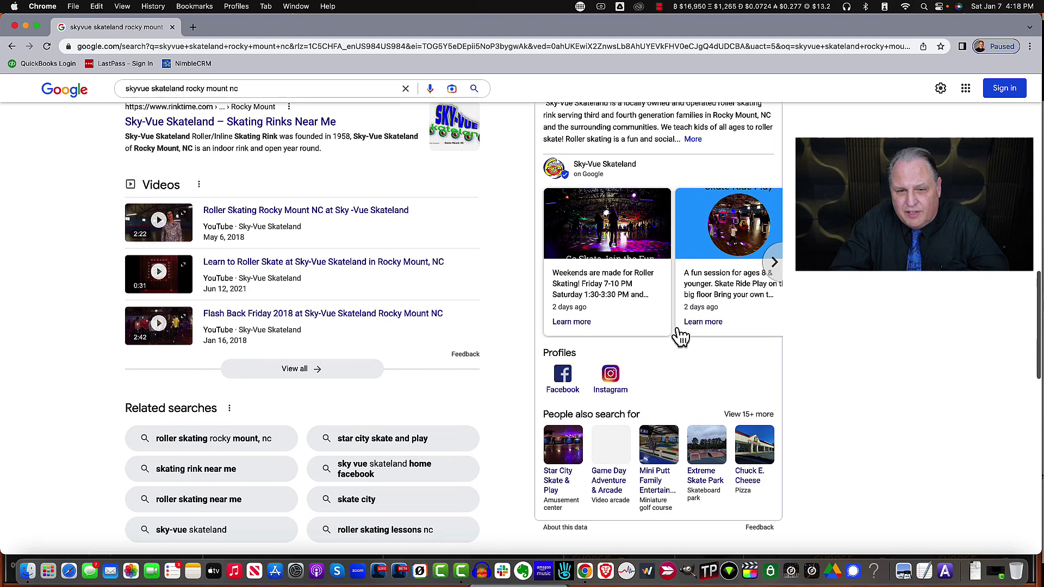
scroll(680, 337, up, 1)
scroll(679, 337, up, 2)
scroll(680, 337, up, 2)
scroll(680, 337, up, 1)
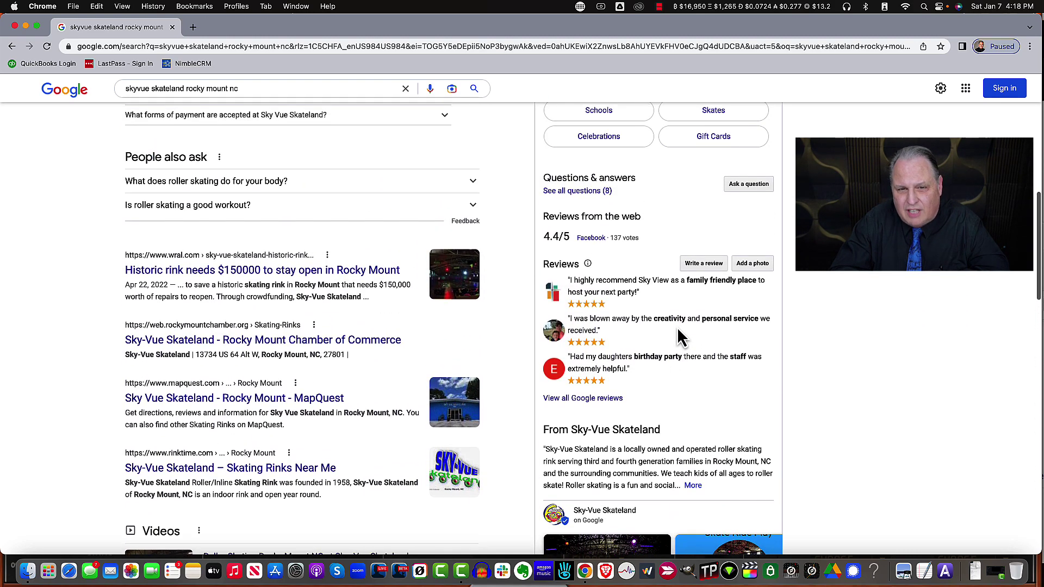
scroll(679, 338, up, 1)
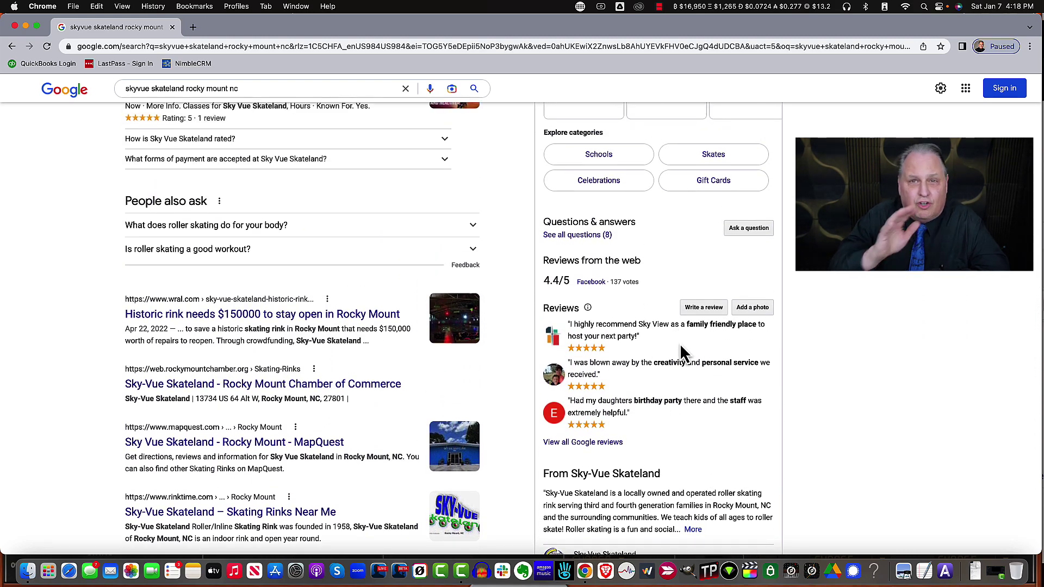
scroll(679, 344, up, 2)
scroll(679, 346, up, 1)
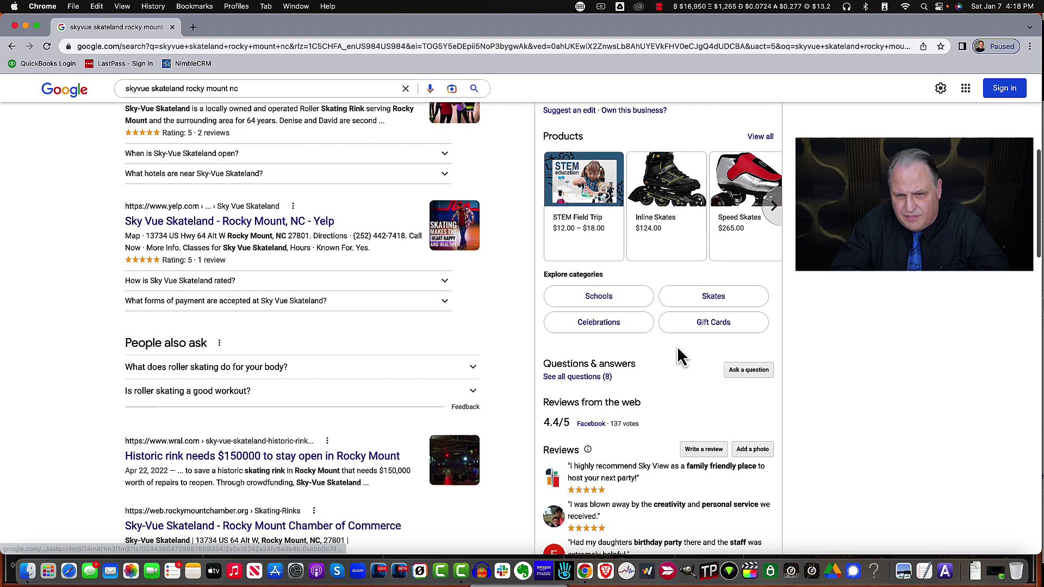
scroll(678, 349, up, 1)
scroll(681, 352, up, 2)
scroll(678, 350, up, 2)
scroll(677, 346, up, 2)
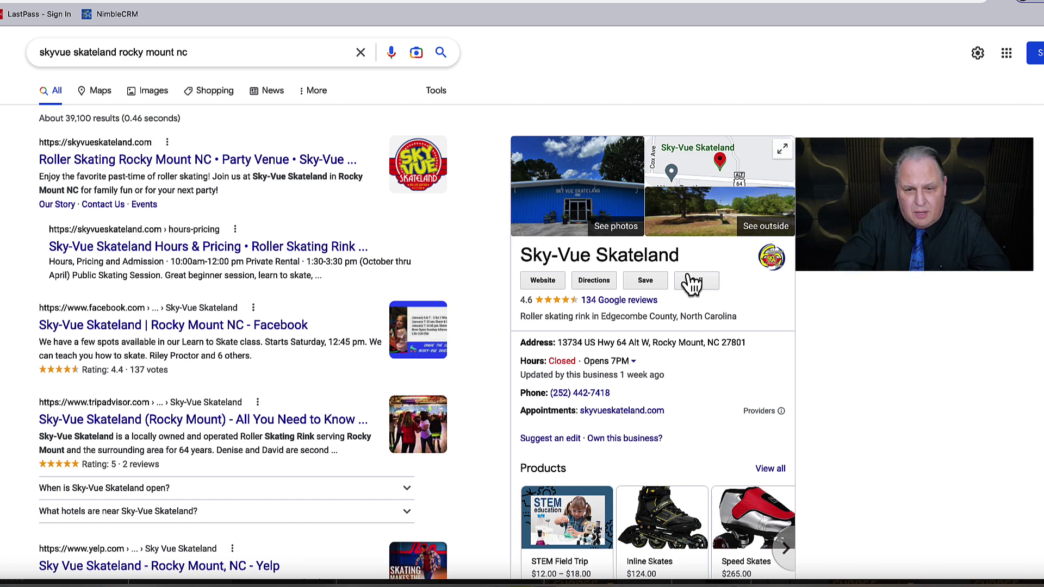
scroll(692, 284, down, 1)
scroll(688, 276, down, 2)
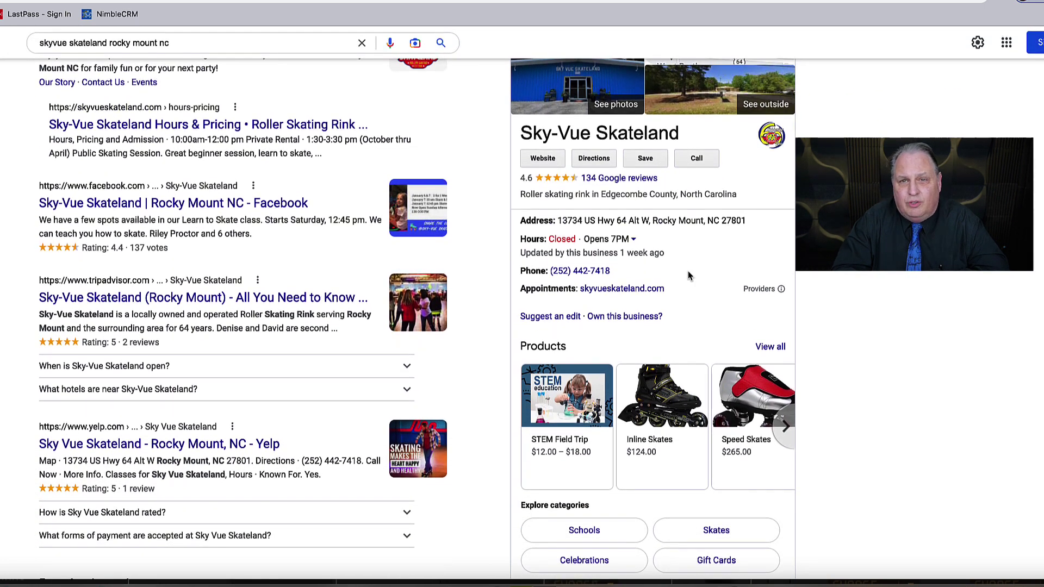
scroll(687, 276, down, 2)
scroll(689, 278, down, 2)
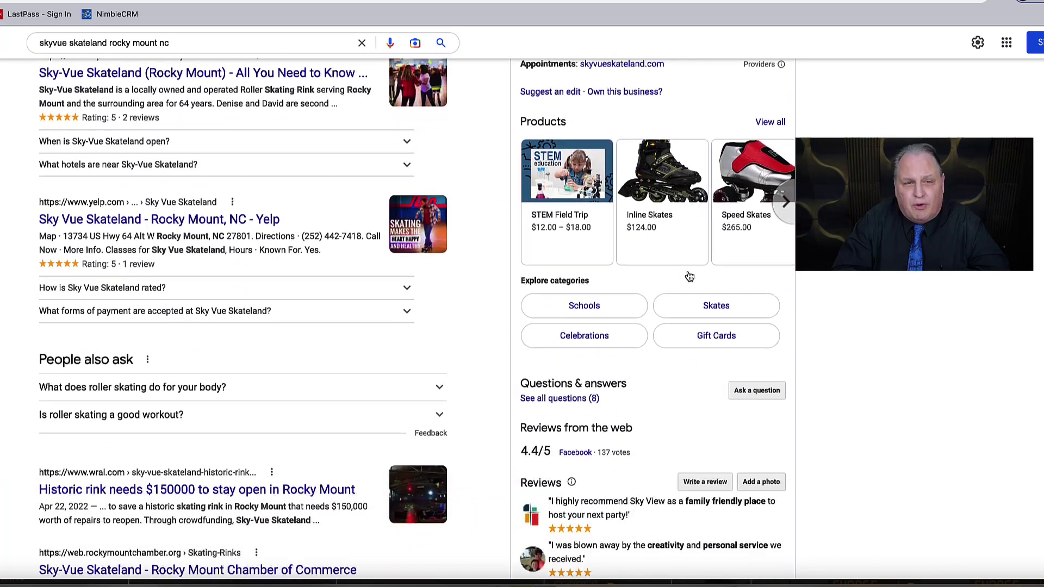
scroll(689, 278, down, 2)
scroll(688, 276, down, 1)
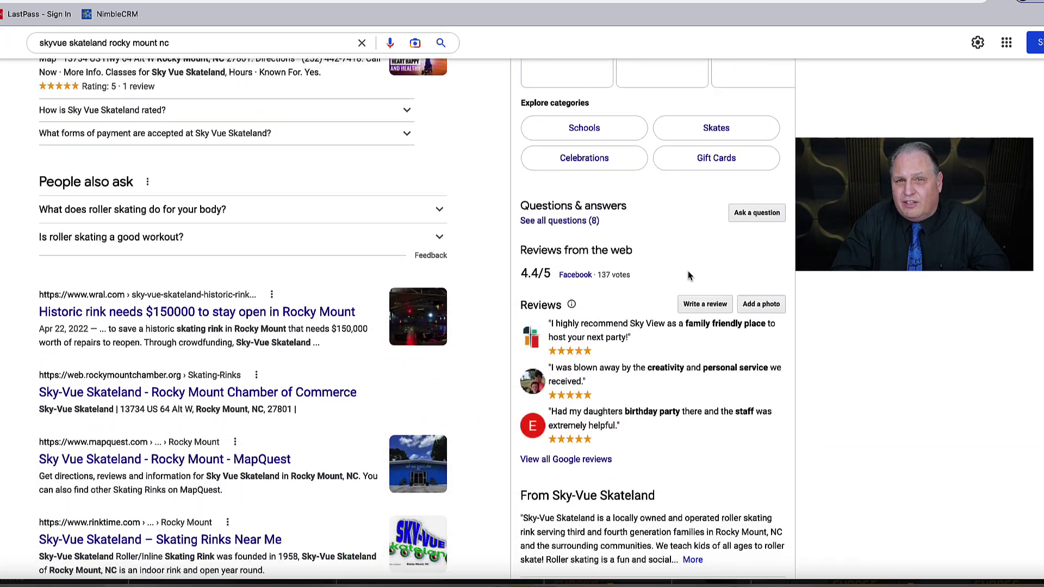
scroll(688, 276, down, 1)
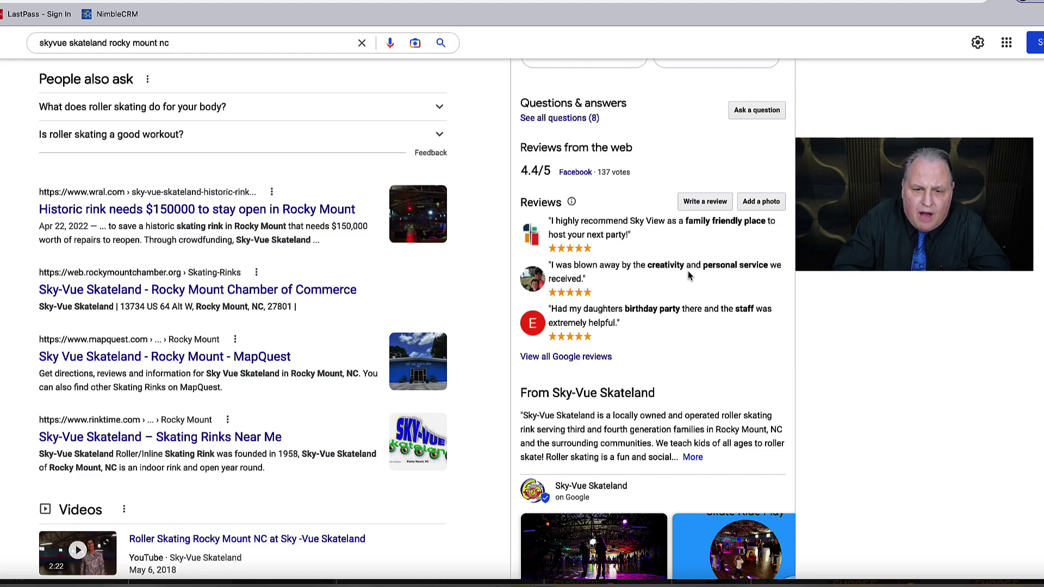
scroll(688, 276, down, 2)
scroll(688, 275, down, 2)
scroll(688, 271, down, 1)
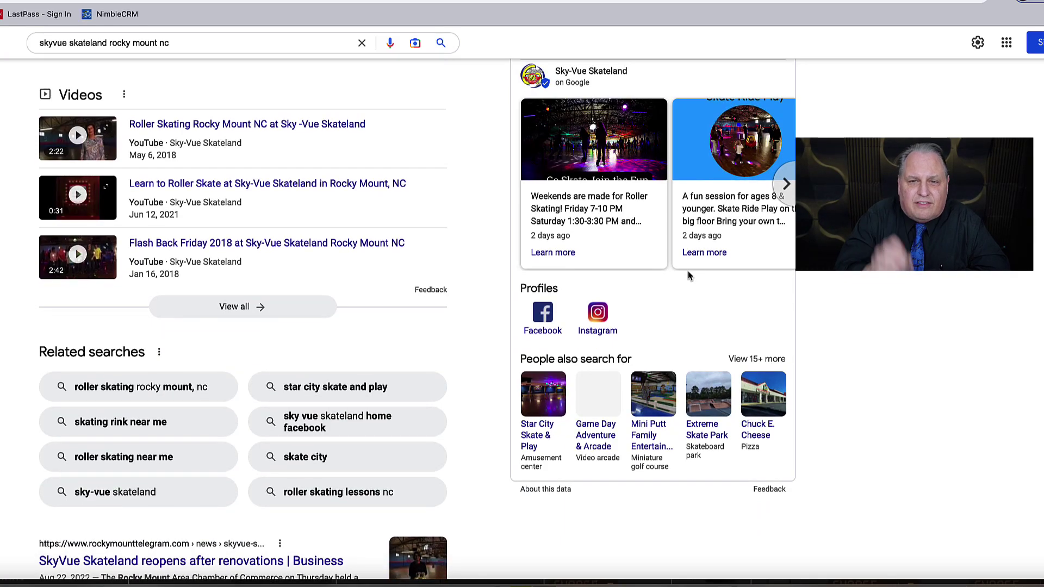
scroll(687, 275, up, 2)
scroll(688, 277, up, 5)
scroll(687, 283, up, 5)
scroll(688, 283, up, 1)
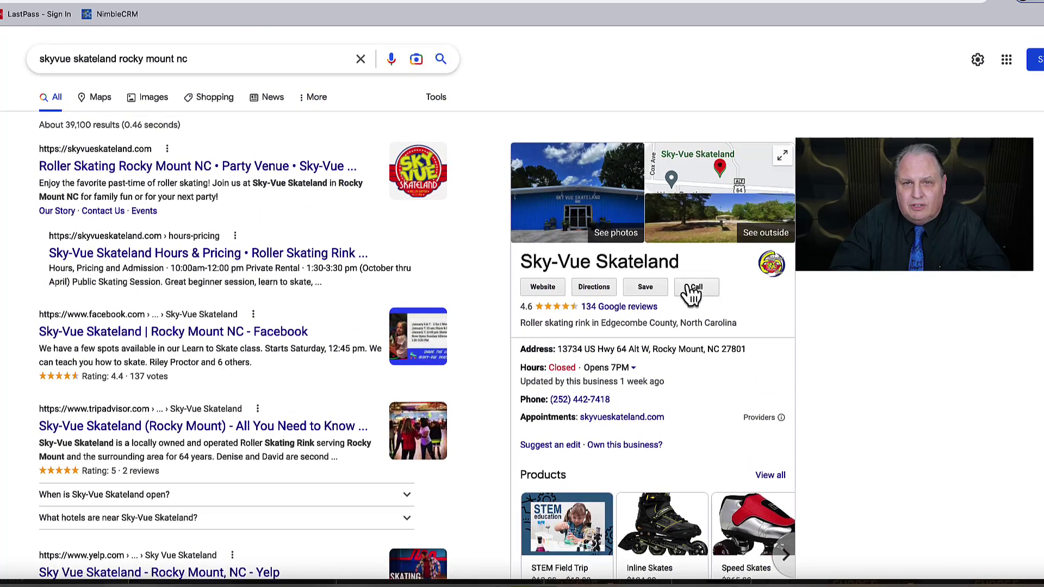